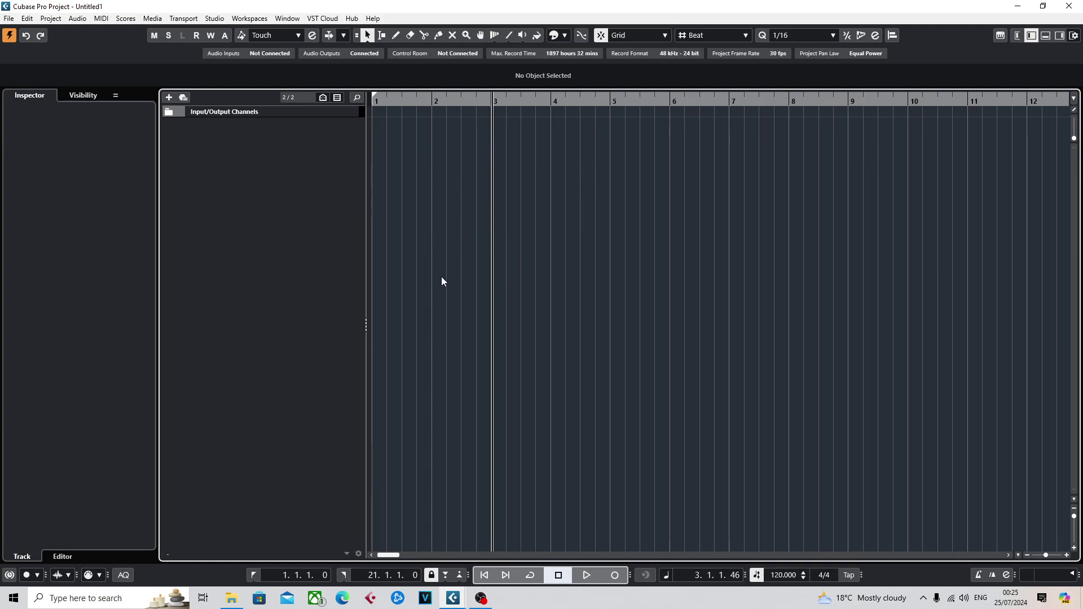
Add an instrument track using Groove Agent SE to the empty project.
{"action": "right_click", "coordinate": [279, 208]}
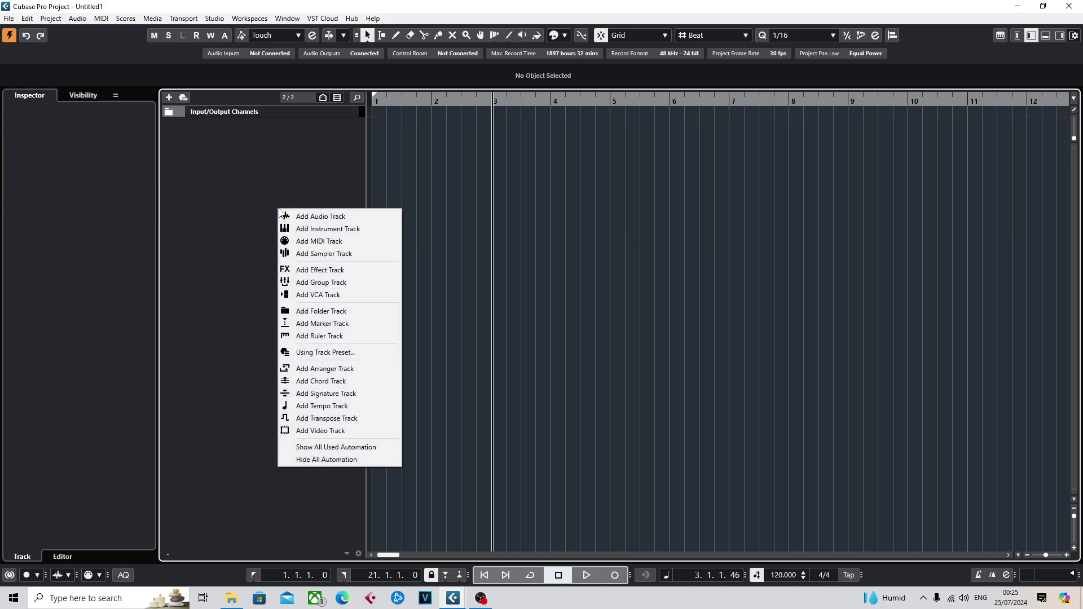
{"action": "left_click", "coordinate": [309, 229]}
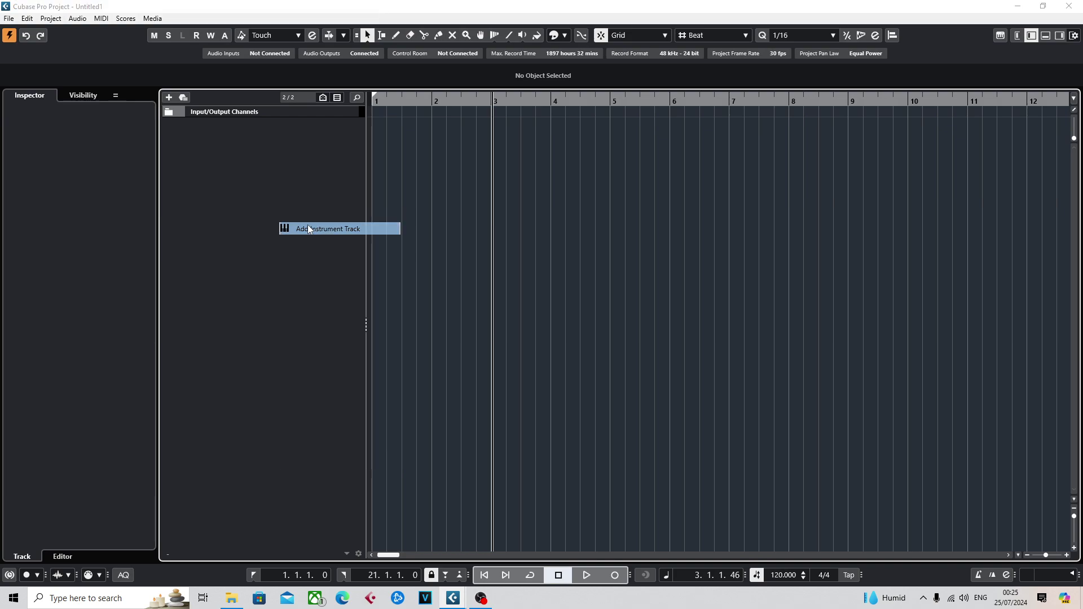
{"action": "left_click", "coordinate": [567, 281]}
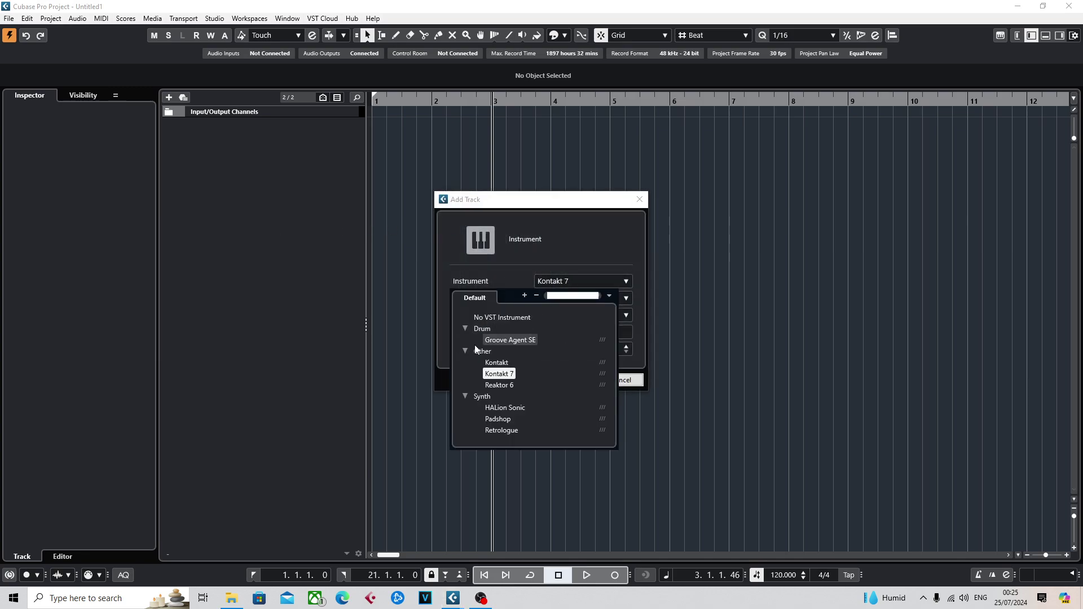
{"action": "left_click", "coordinate": [509, 341]}
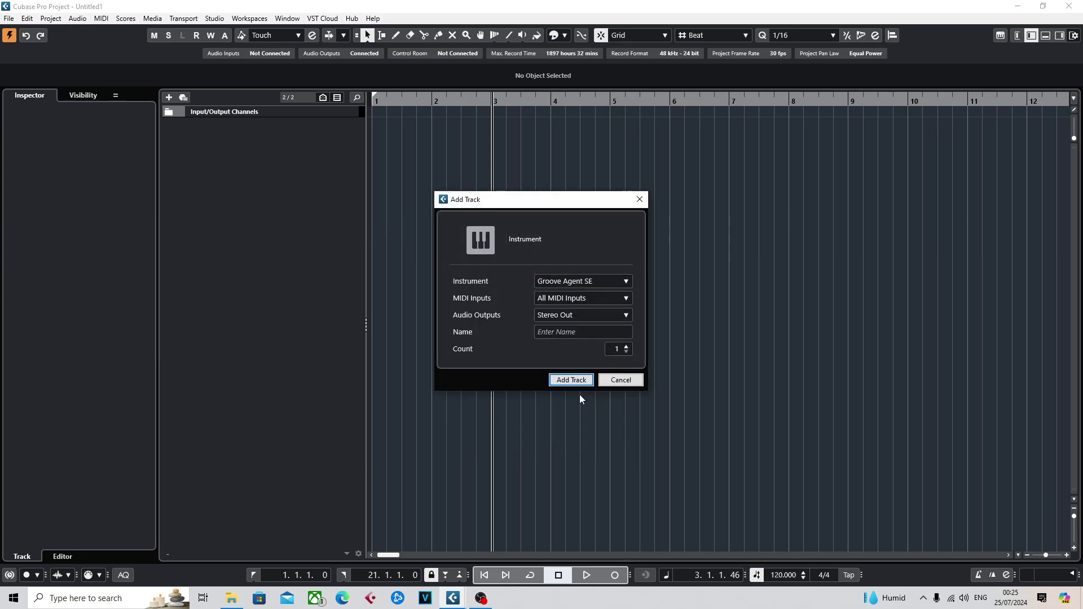
{"action": "left_click", "coordinate": [571, 378]}
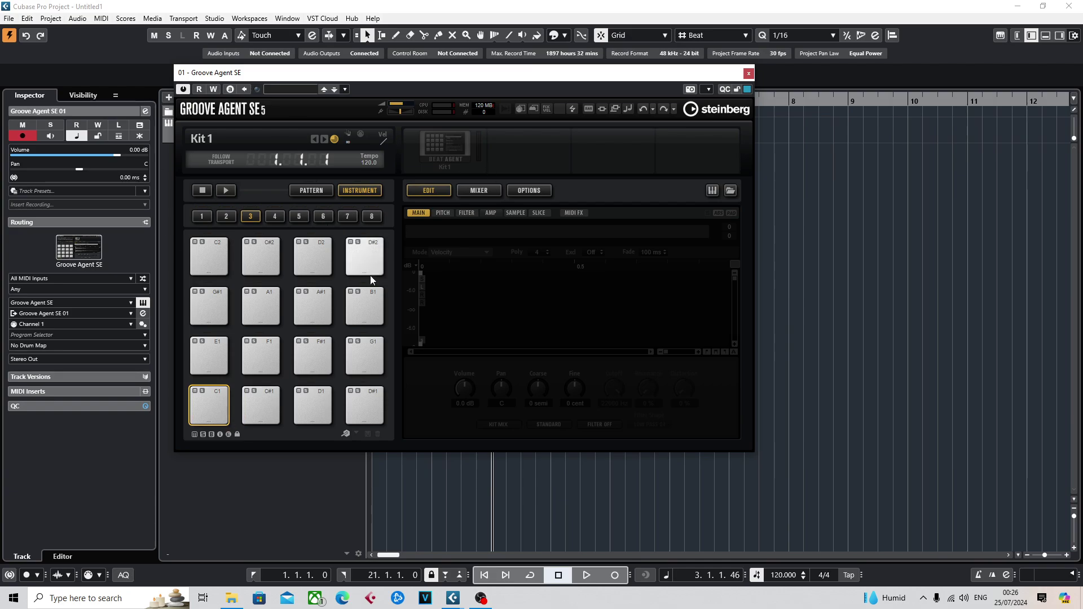
Reposition the Groove Agent SE window, glance at its preset browser, then bring up the Cajon Samples folder.
{"action": "left_click_drag", "start_coordinate": [400, 66], "coordinate": [693, 123]}
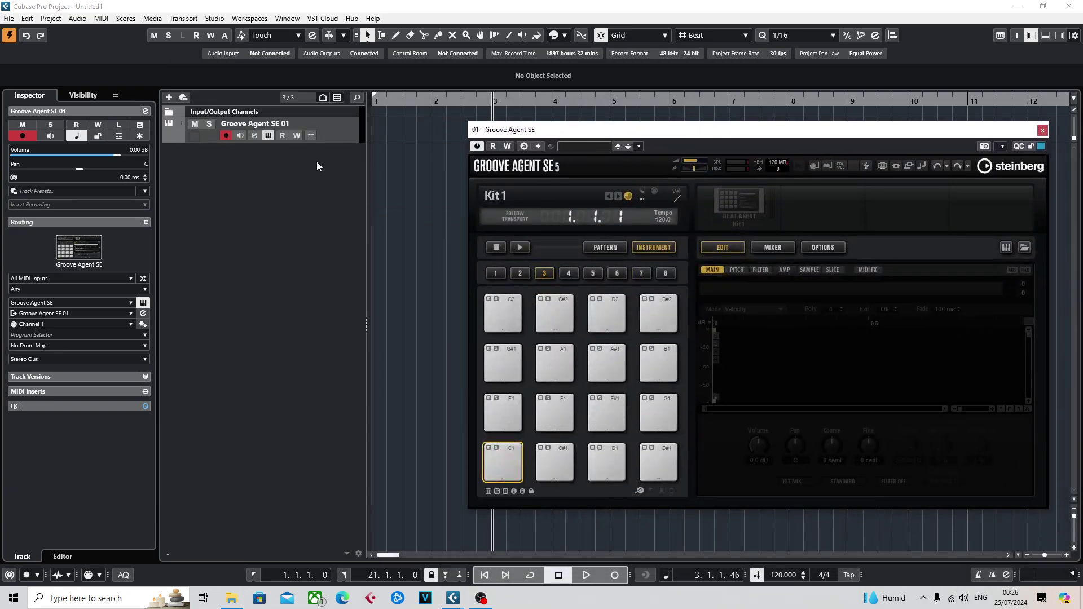
{"action": "left_click_drag", "start_coordinate": [635, 131], "coordinate": [346, 90]}
{"action": "left_click", "coordinate": [285, 105]}
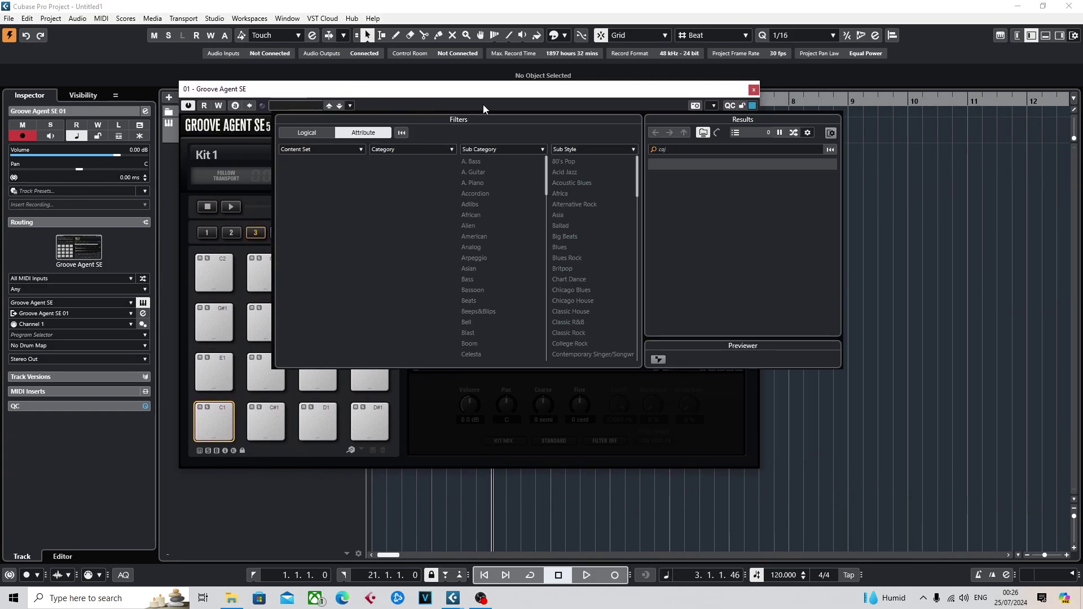
{"action": "left_click", "coordinate": [756, 95]}
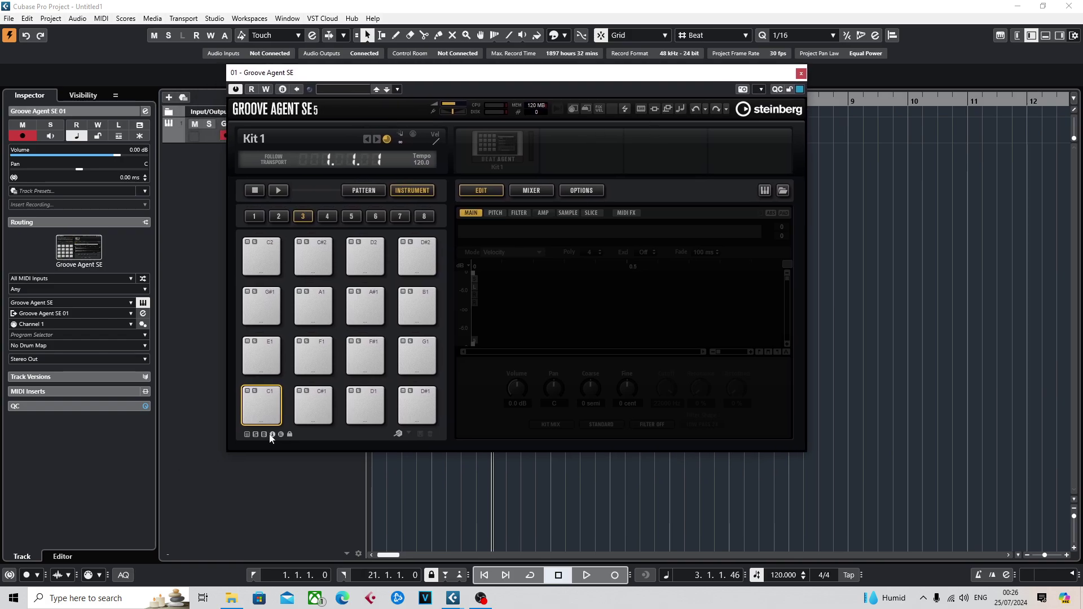
{"action": "left_click", "coordinate": [231, 597]}
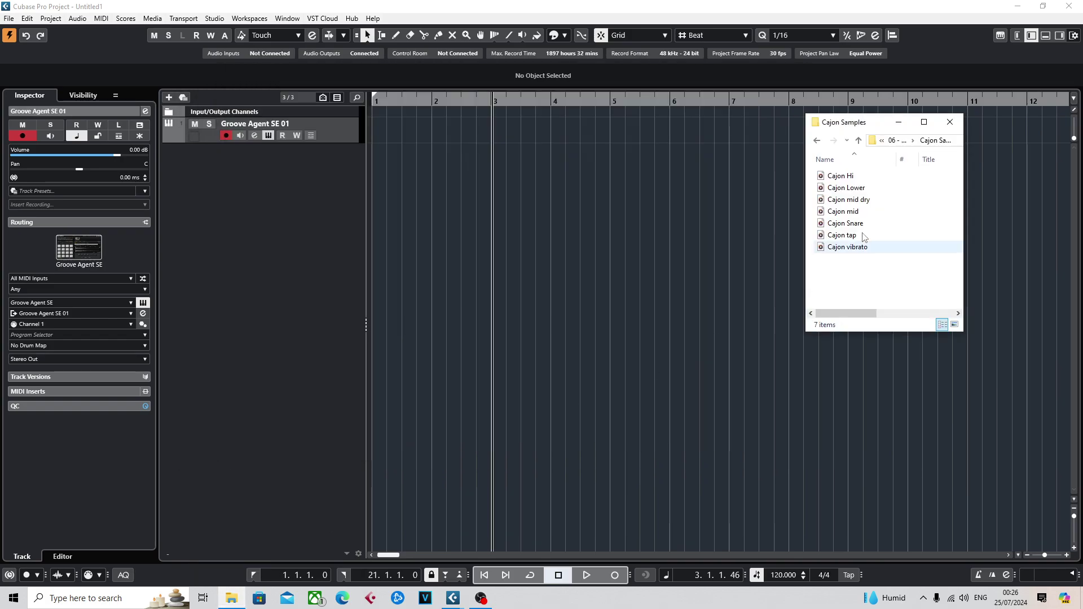
Select the seven cajon samples in the Cajon Samples folder, checking back on the Cubase project.
{"action": "mouse_move", "coordinate": [859, 266]}
{"action": "left_mouse_down"}
{"action": "mouse_move", "coordinate": [841, 169]}
{"action": "mouse_move", "coordinate": [826, 169]}
{"action": "mouse_move", "coordinate": [842, 264]}
{"action": "left_mouse_up"}
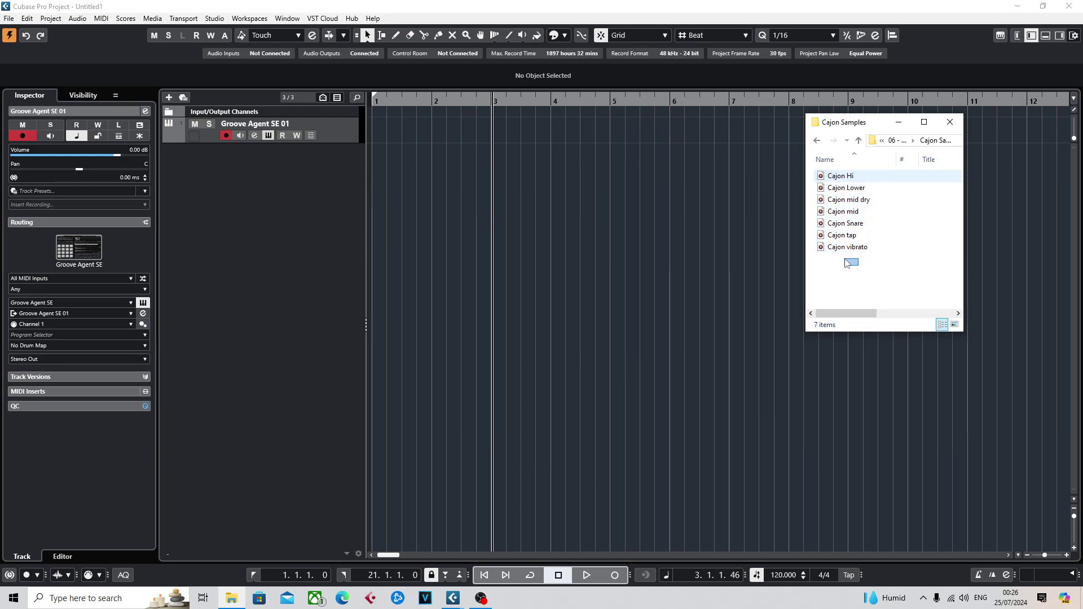
{"action": "mouse_move", "coordinate": [847, 264]}
{"action": "left_mouse_down"}
{"action": "mouse_move", "coordinate": [839, 177]}
{"action": "mouse_move", "coordinate": [833, 279]}
{"action": "left_mouse_up"}
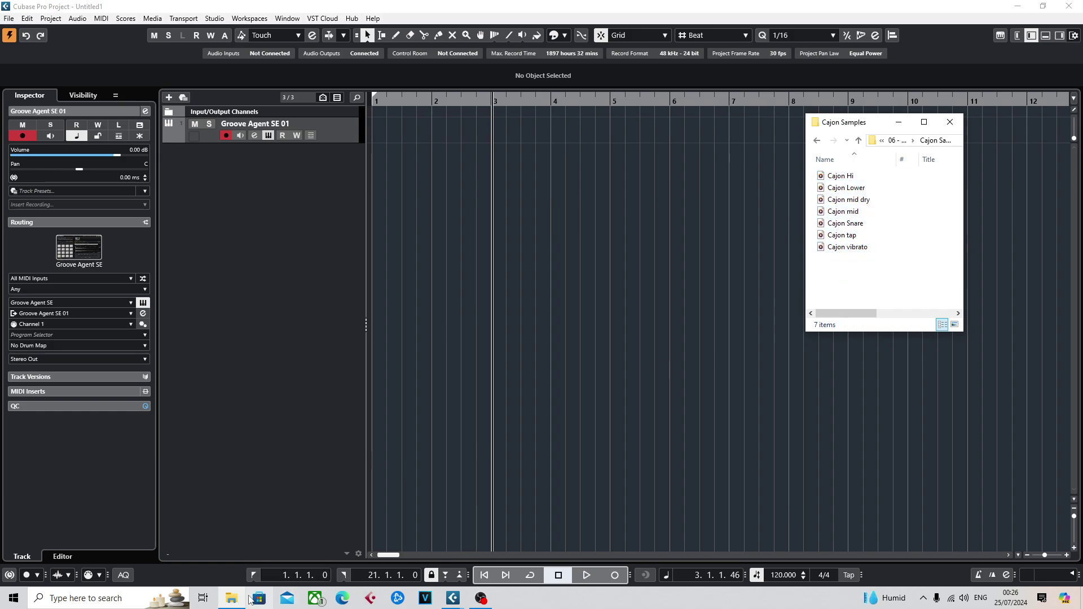
{"action": "mouse_move", "coordinate": [457, 599]}
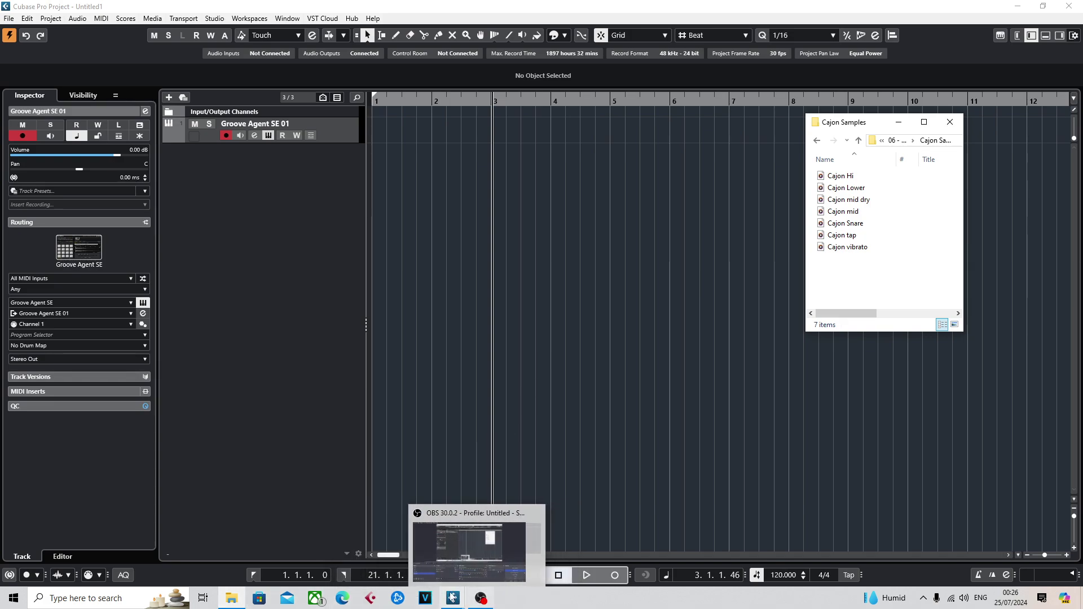
{"action": "left_click", "coordinate": [474, 556]}
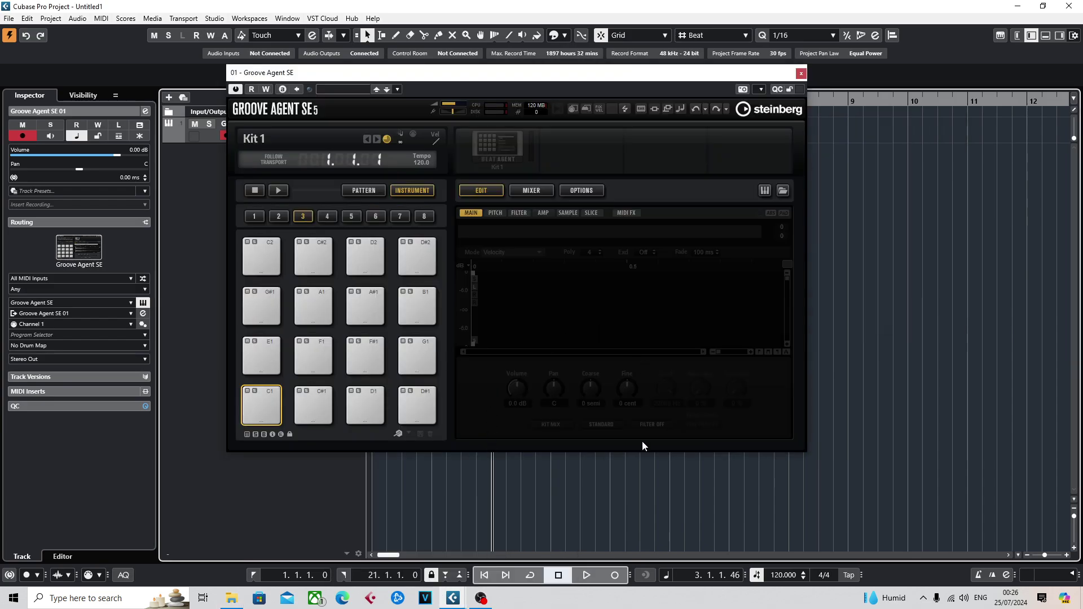
{"action": "left_click", "coordinate": [232, 598]}
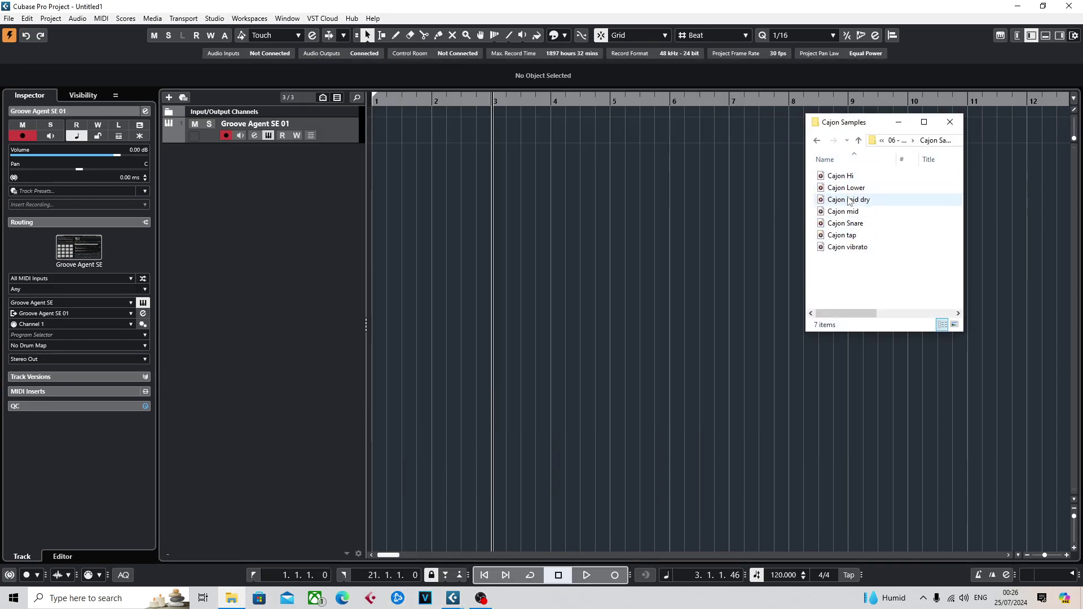
Drag Cajon Lower.wav onto Groove Agent SE's C1 pad, then return to the samples folder.
{"action": "left_click", "coordinate": [845, 188]}
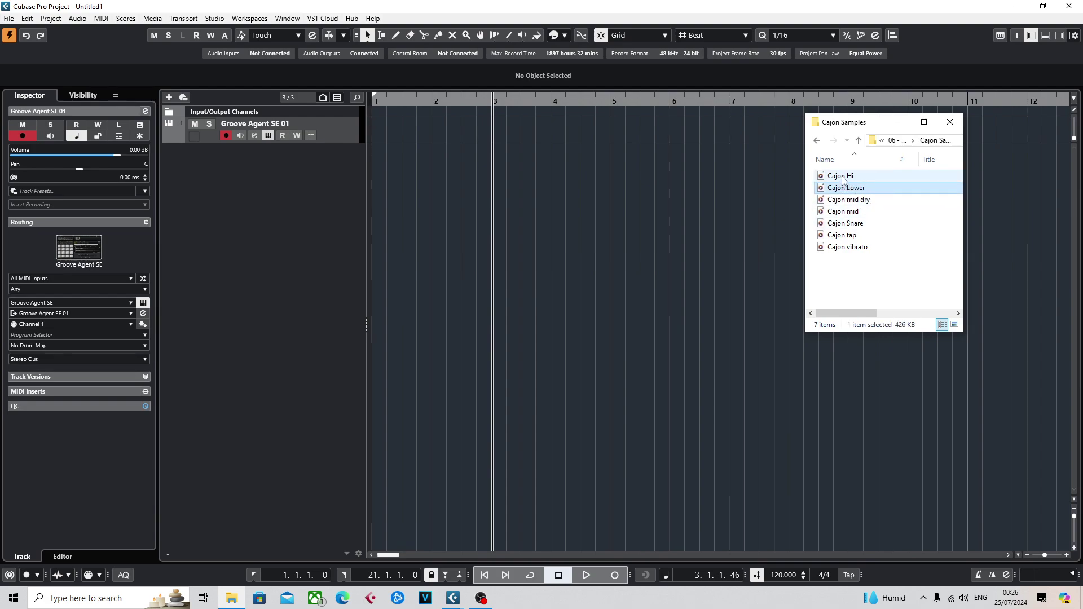
{"action": "mouse_move", "coordinate": [863, 192]}
{"action": "left_mouse_down"}
{"action": "mouse_move", "coordinate": [516, 290]}
{"action": "mouse_move", "coordinate": [445, 490]}
{"action": "mouse_move", "coordinate": [453, 597]}
{"action": "mouse_move", "coordinate": [513, 549]}
{"action": "mouse_move", "coordinate": [474, 430]}
{"action": "mouse_move", "coordinate": [261, 419]}
{"action": "mouse_move", "coordinate": [262, 408]}
{"action": "left_mouse_up"}
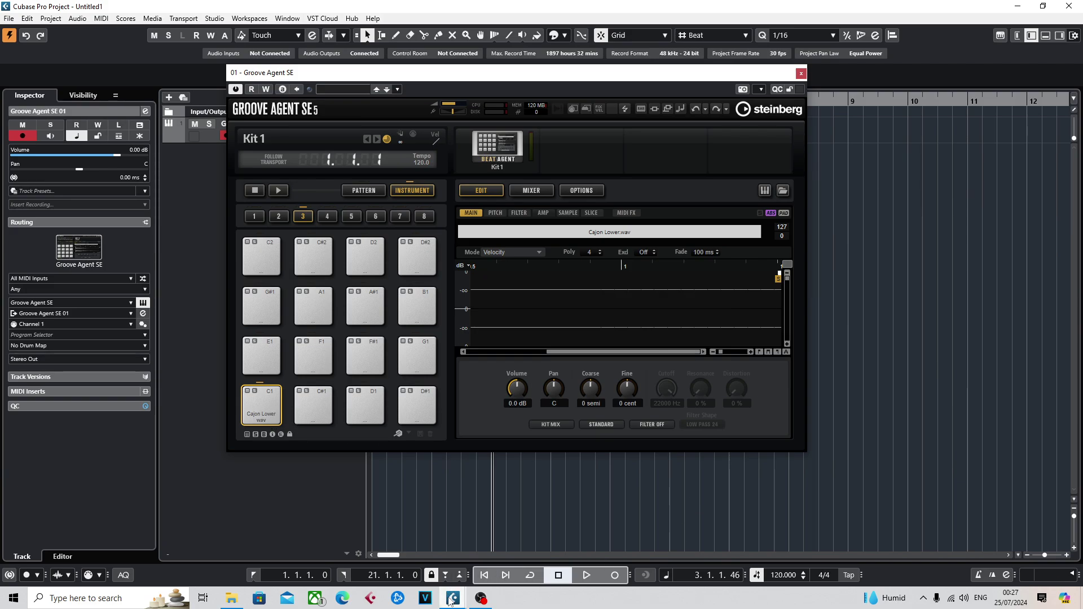
{"action": "mouse_move", "coordinate": [452, 598]}
{"action": "left_click", "coordinate": [231, 598]}
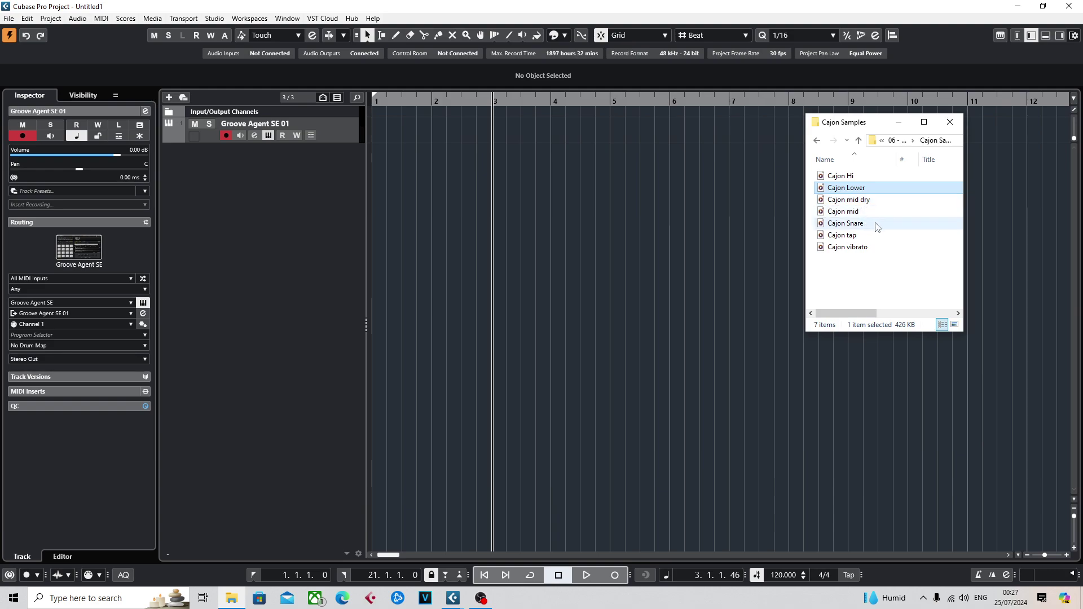
Load Cajon Snare.wav onto the C#1 pad and shift the plugin window up-left.
{"action": "left_click_drag", "start_coordinate": [878, 226], "coordinate": [311, 404]}
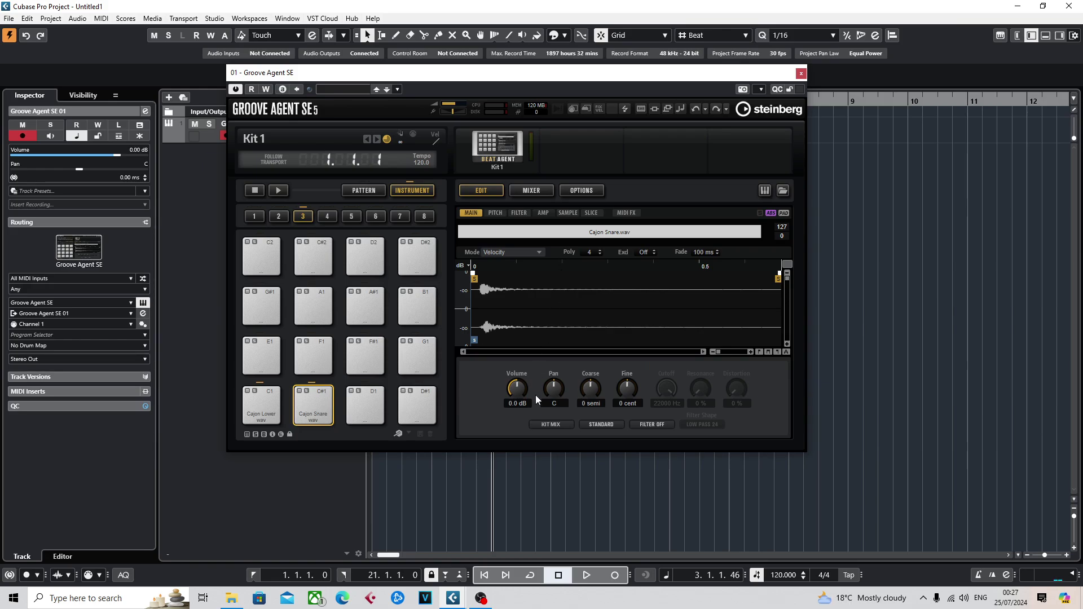
{"action": "left_click_drag", "start_coordinate": [580, 86], "coordinate": [459, 60]}
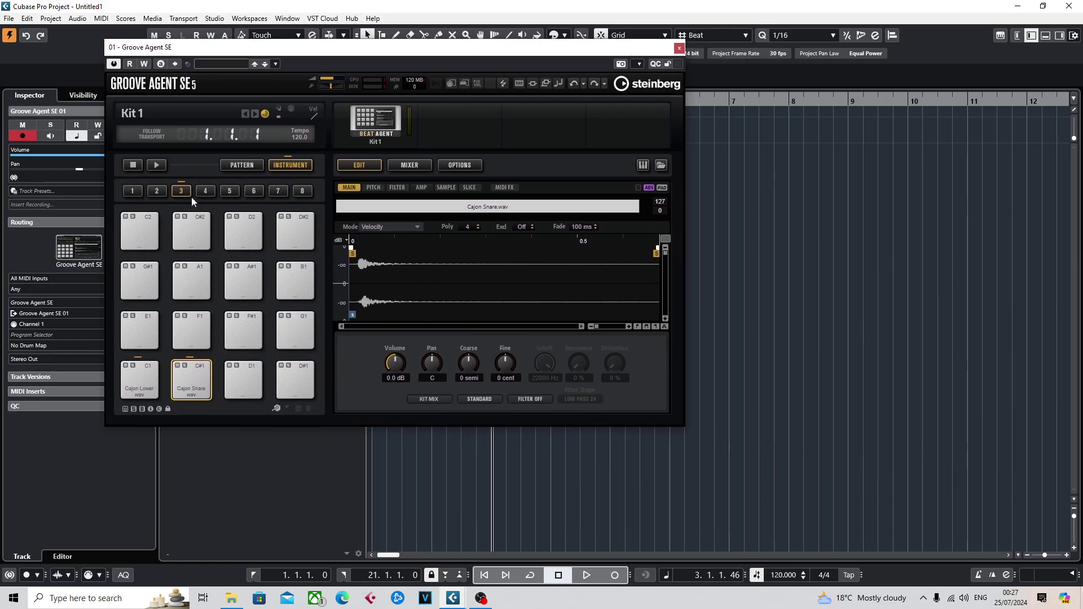
{"action": "left_click", "coordinate": [374, 188]}
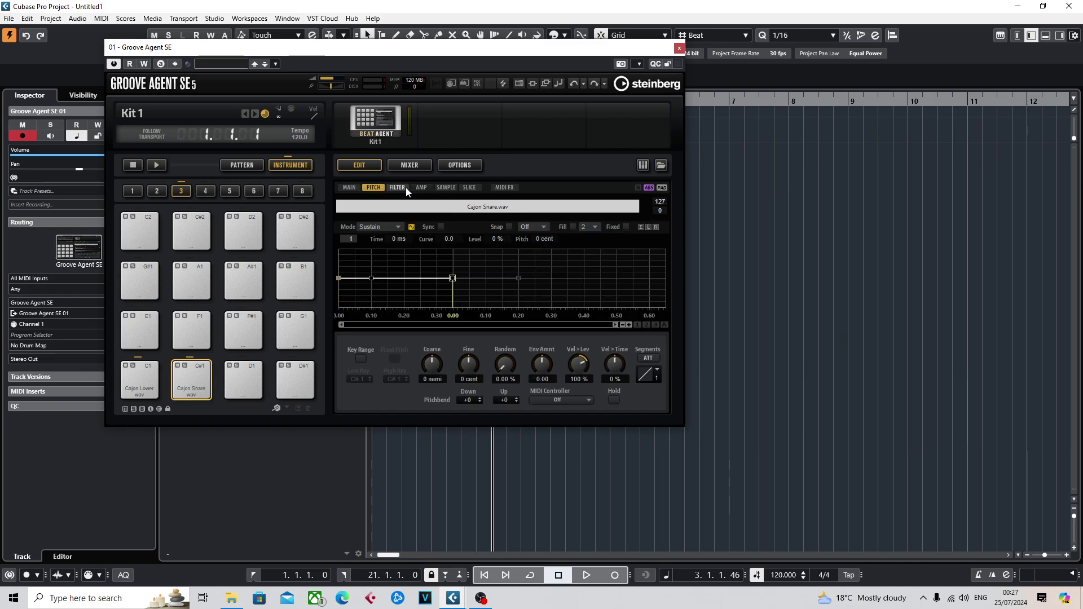
{"action": "left_click", "coordinate": [348, 187]}
{"action": "left_click_drag", "start_coordinate": [603, 49], "coordinate": [724, 51]}
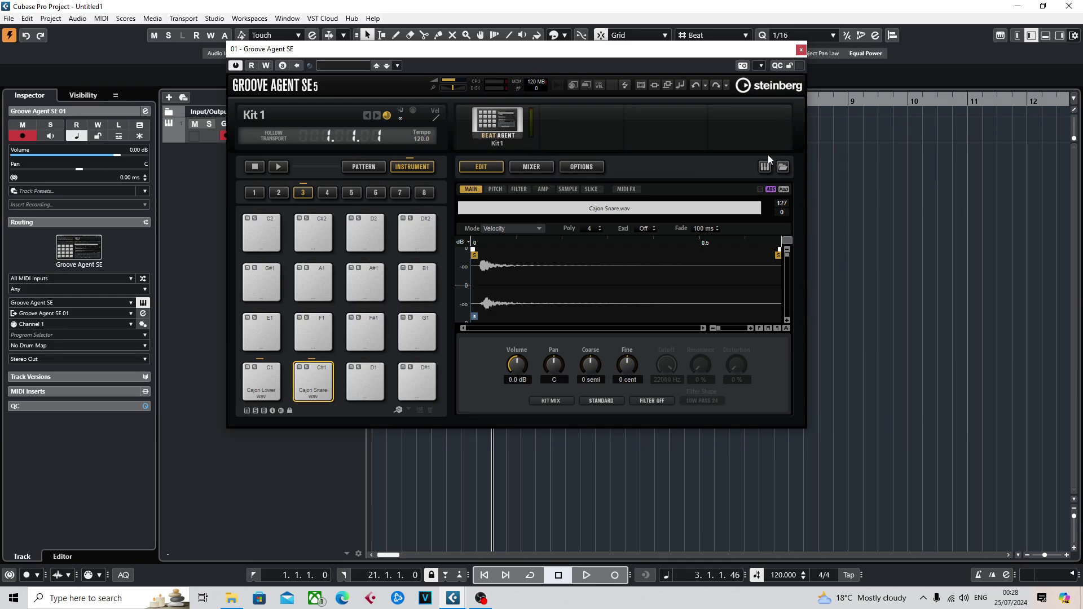
{"action": "left_click", "coordinate": [347, 68]}
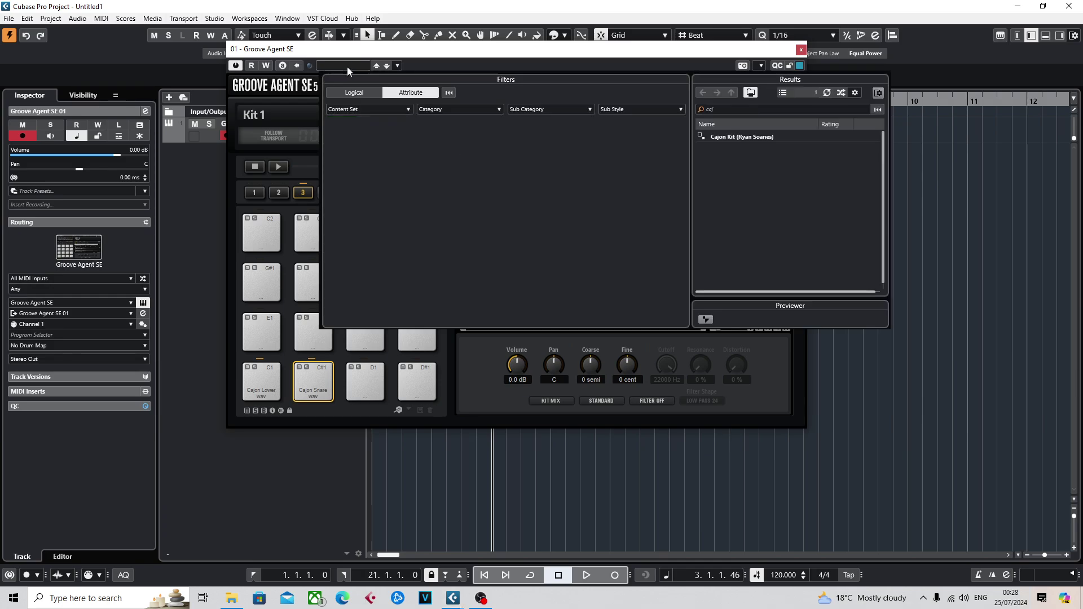
Load the saved Cajon Kit preset into Groove Agent SE, then open and close the kit browser.
{"action": "double_click", "coordinate": [743, 138]}
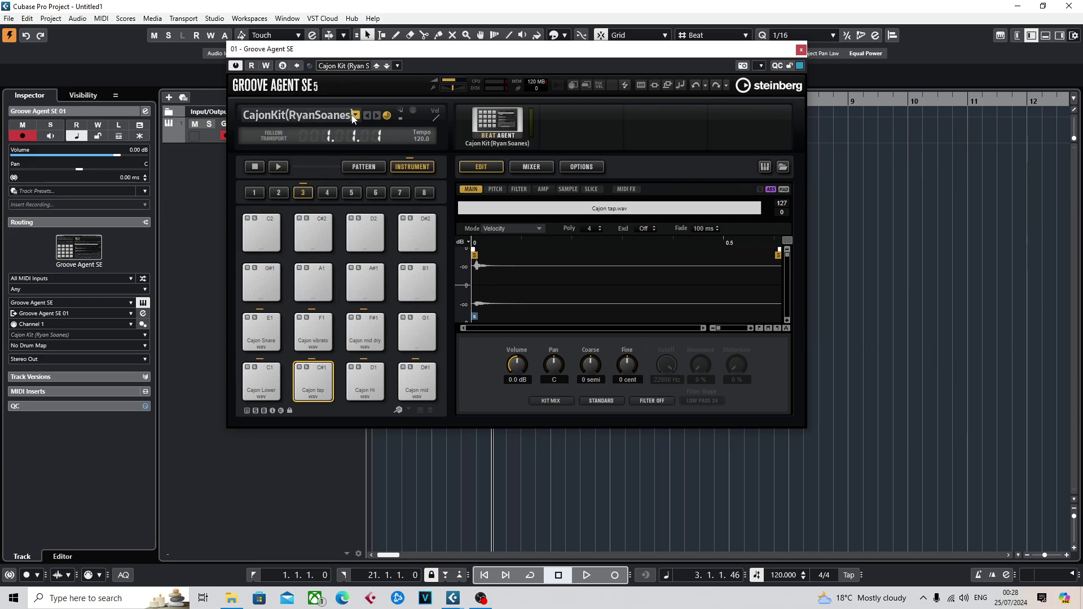
{"action": "left_click", "coordinate": [355, 116]}
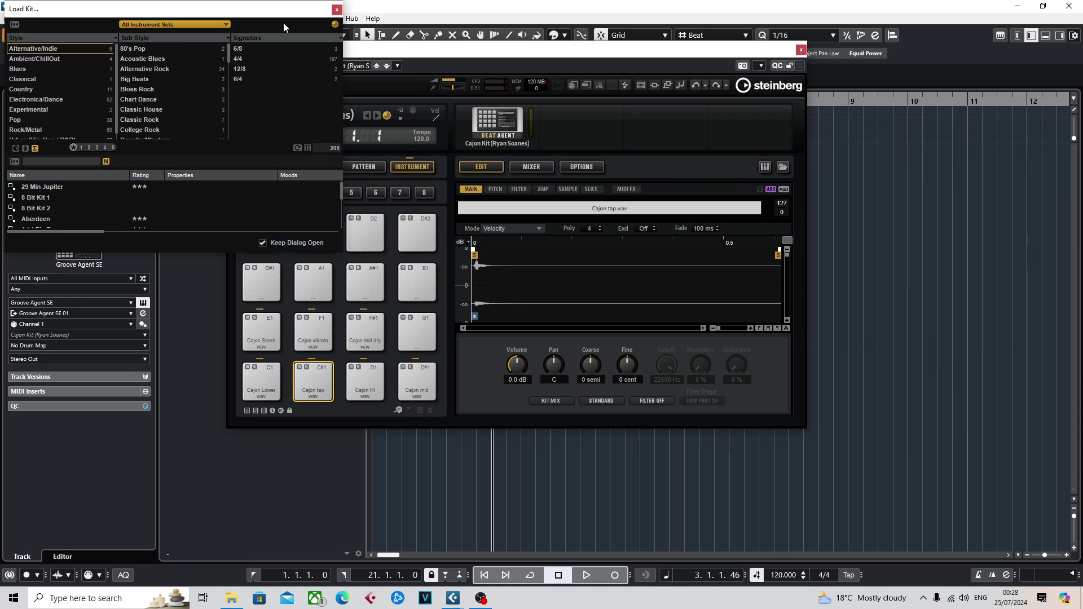
{"action": "left_click", "coordinate": [337, 10]}
{"action": "left_click", "coordinate": [279, 114]}
{"action": "left_click", "coordinate": [336, 10]}
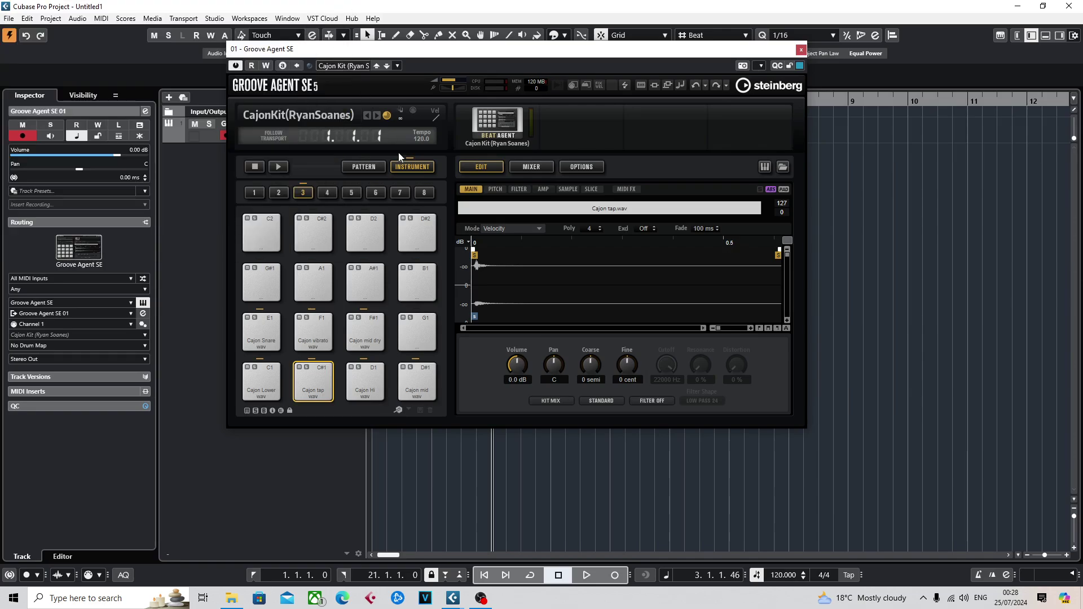
Reopen the kit loading browser, move it over the instrument window, and close it again.
{"action": "left_click", "coordinate": [338, 116]}
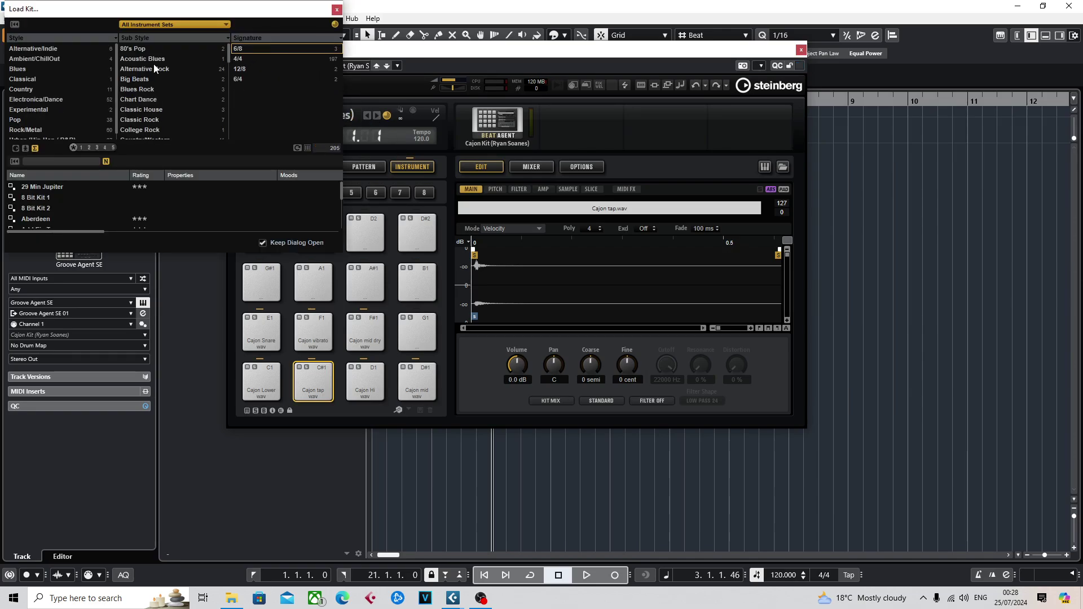
{"action": "left_click_drag", "start_coordinate": [157, 9], "coordinate": [428, 100]}
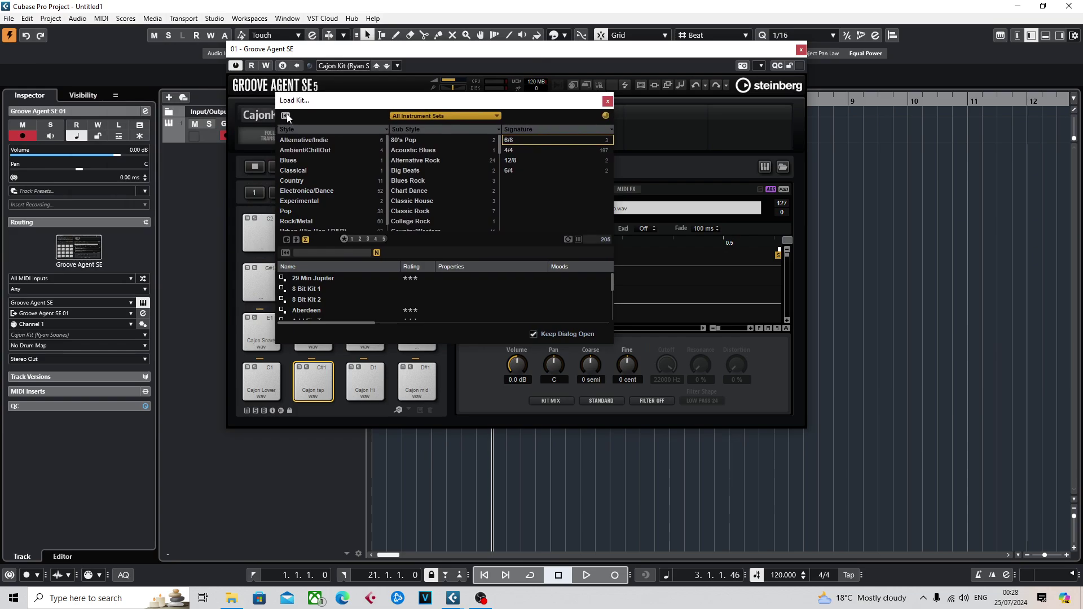
{"action": "left_click", "coordinate": [605, 102]}
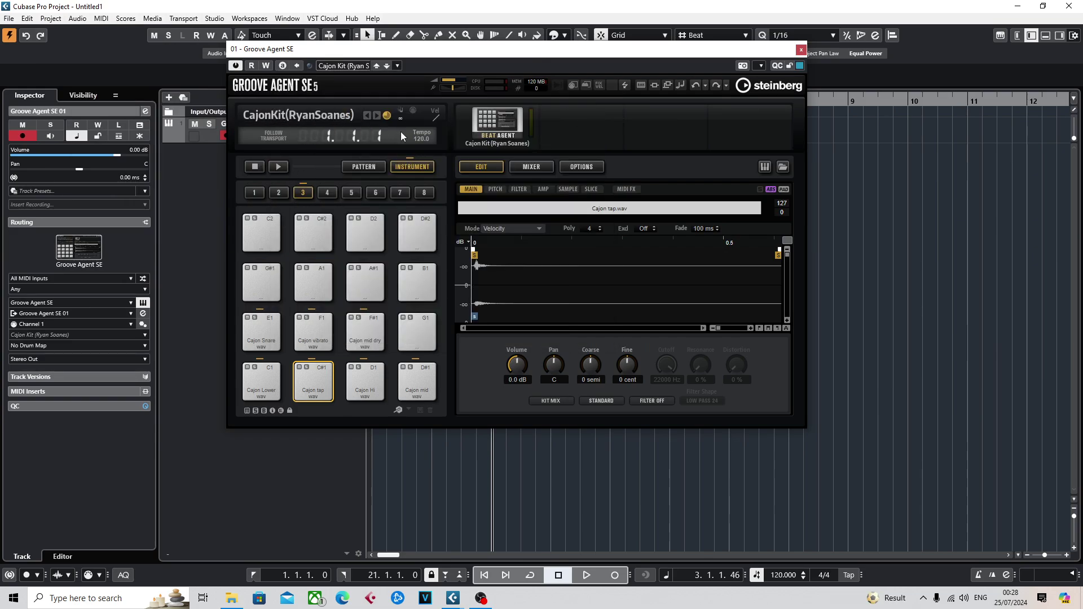
{"action": "left_click", "coordinate": [354, 67]}
Close the plugin window and add a second Groove Agent SE instrument track.
{"action": "left_click", "coordinate": [801, 50]}
{"action": "left_click", "coordinate": [802, 50]}
{"action": "right_click", "coordinate": [257, 210]}
{"action": "left_click", "coordinate": [323, 231]}
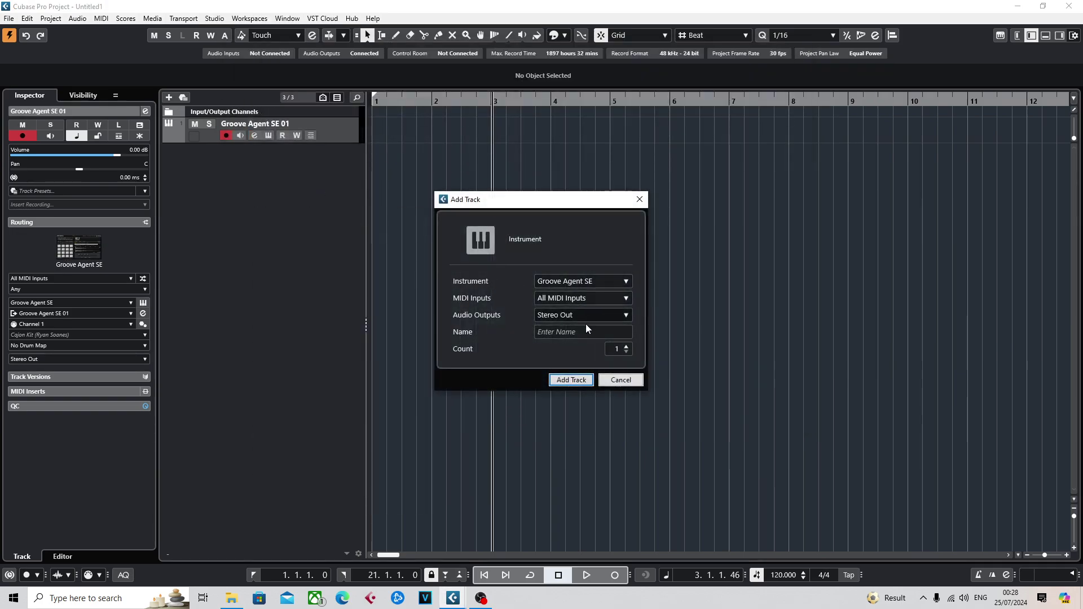
{"action": "left_click", "coordinate": [572, 381]}
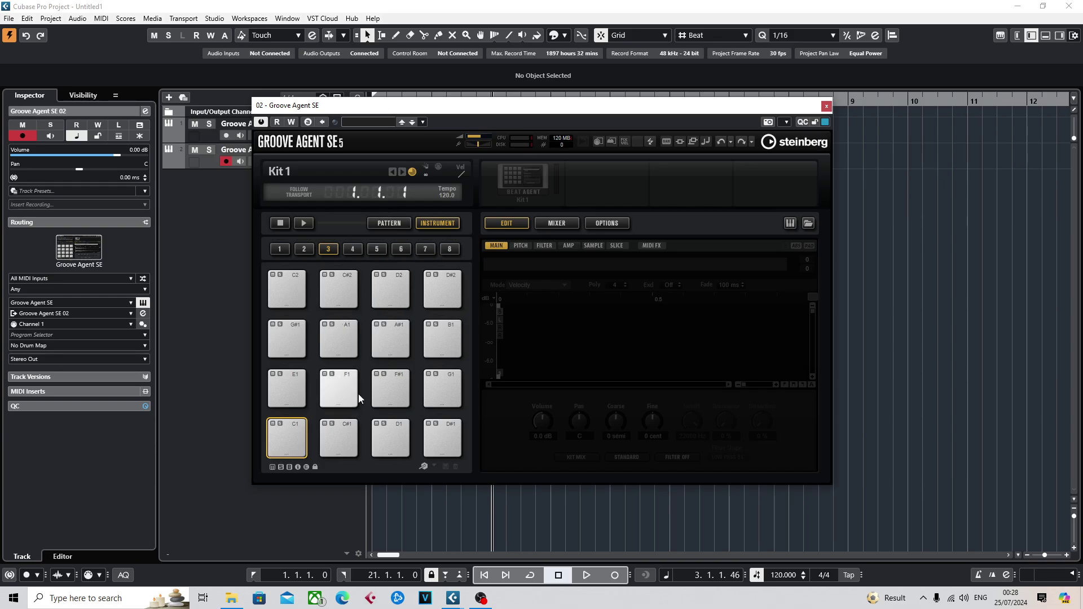
Drag Cajon Lower.wav from the Explorer folder onto the new track's C1 pad.
{"action": "left_click", "coordinate": [232, 598]}
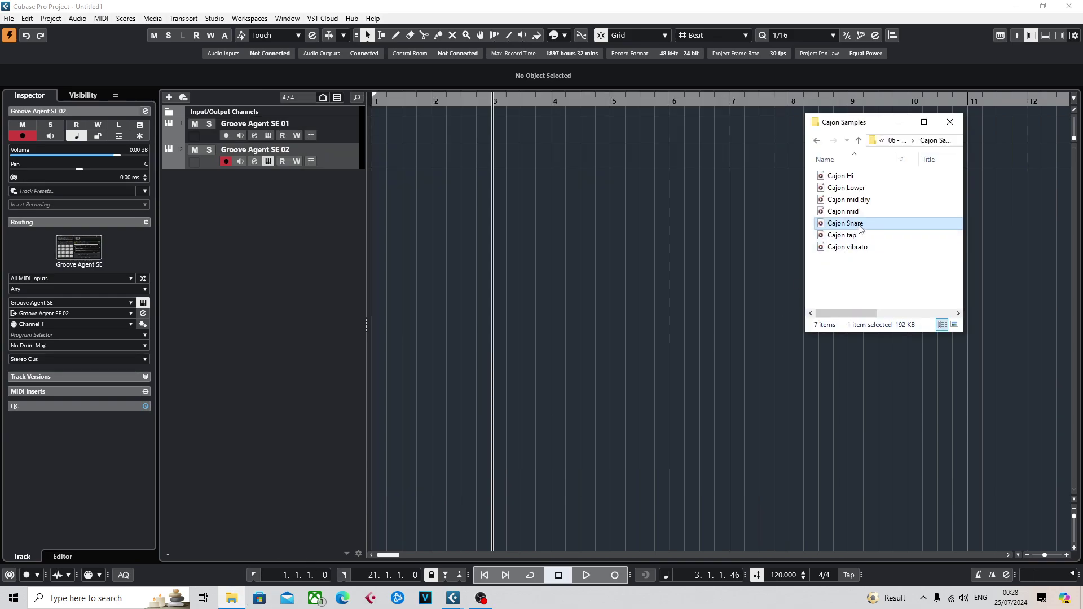
{"action": "left_click", "coordinate": [847, 188]}
{"action": "left_click_drag", "start_coordinate": [791, 212], "coordinate": [286, 439]}
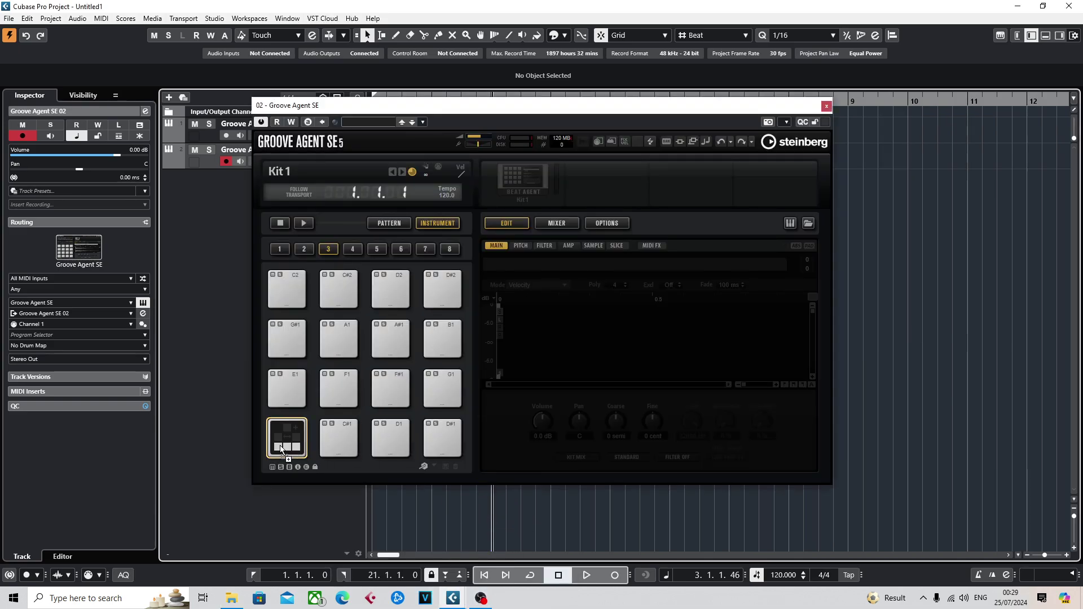
{"action": "left_click", "coordinate": [279, 176]}
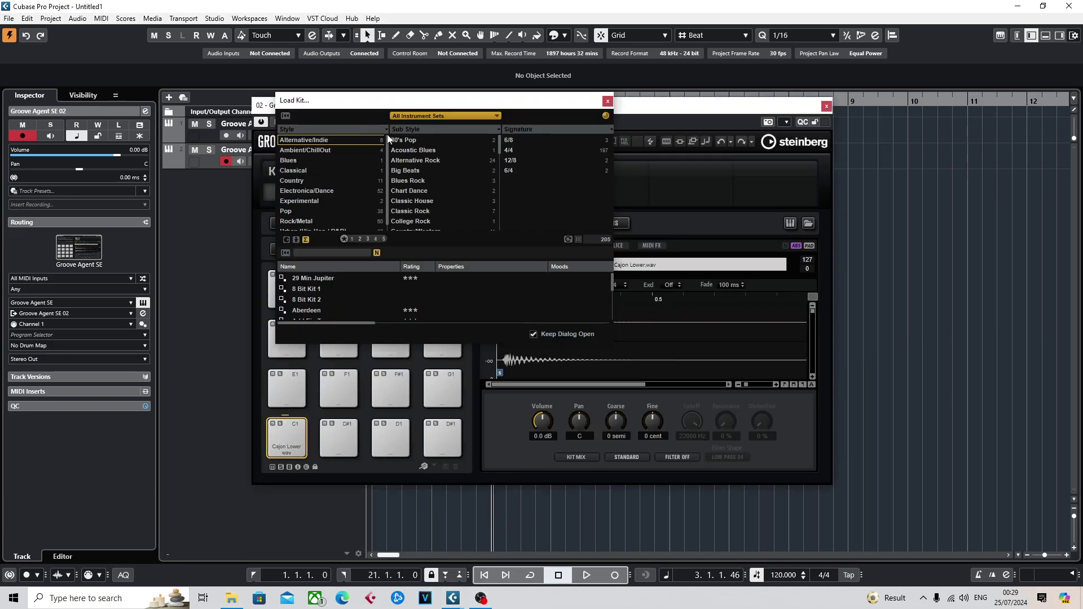
{"action": "left_click", "coordinate": [607, 101]}
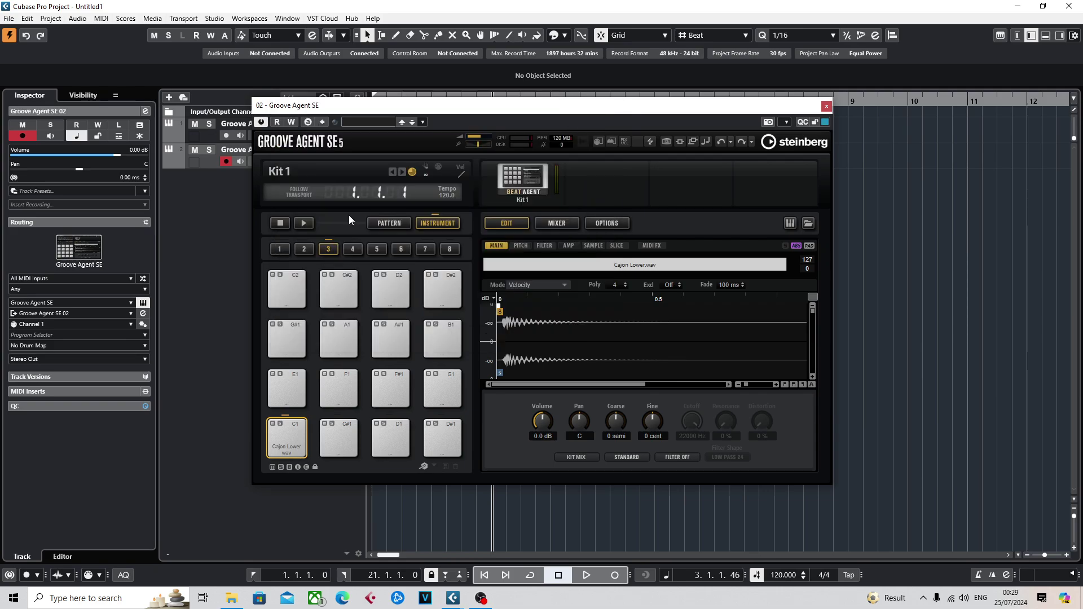
{"action": "right_click", "coordinate": [287, 175]}
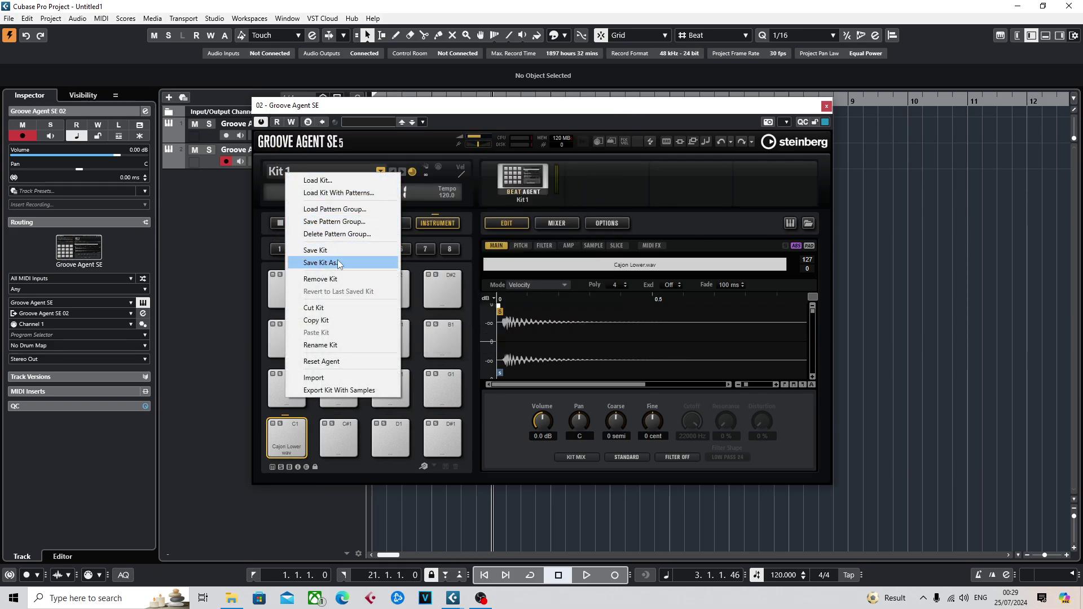
Load the saved Cajon Kit preset into Groove Agent SE 02 and shift its window right.
{"action": "left_click", "coordinate": [429, 130]}
{"action": "left_click", "coordinate": [354, 121]}
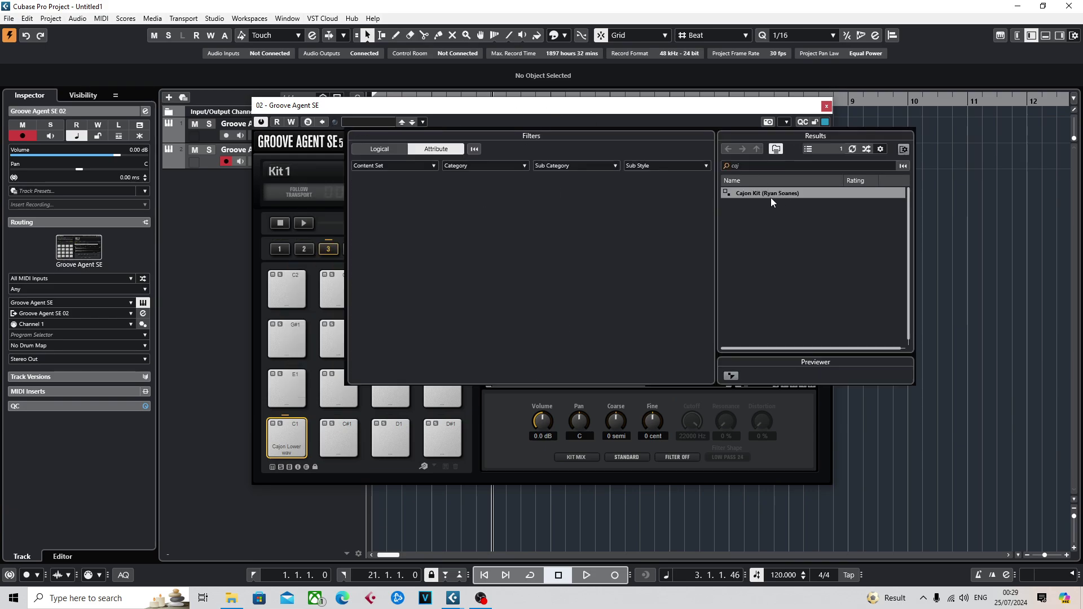
{"action": "double_click", "coordinate": [771, 194]}
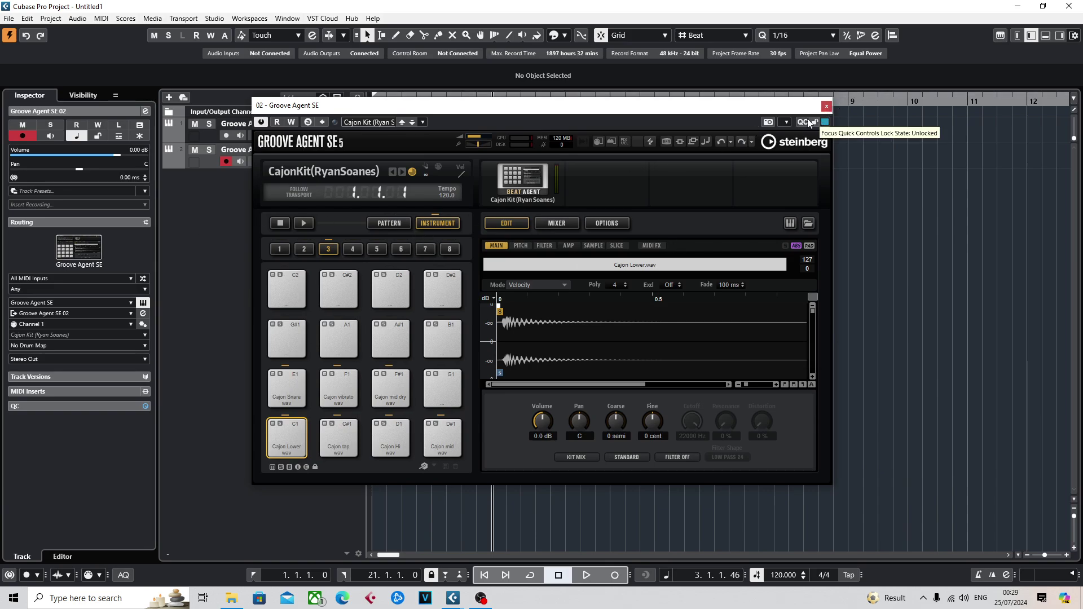
{"action": "left_click_drag", "start_coordinate": [497, 110], "coordinate": [573, 113]}
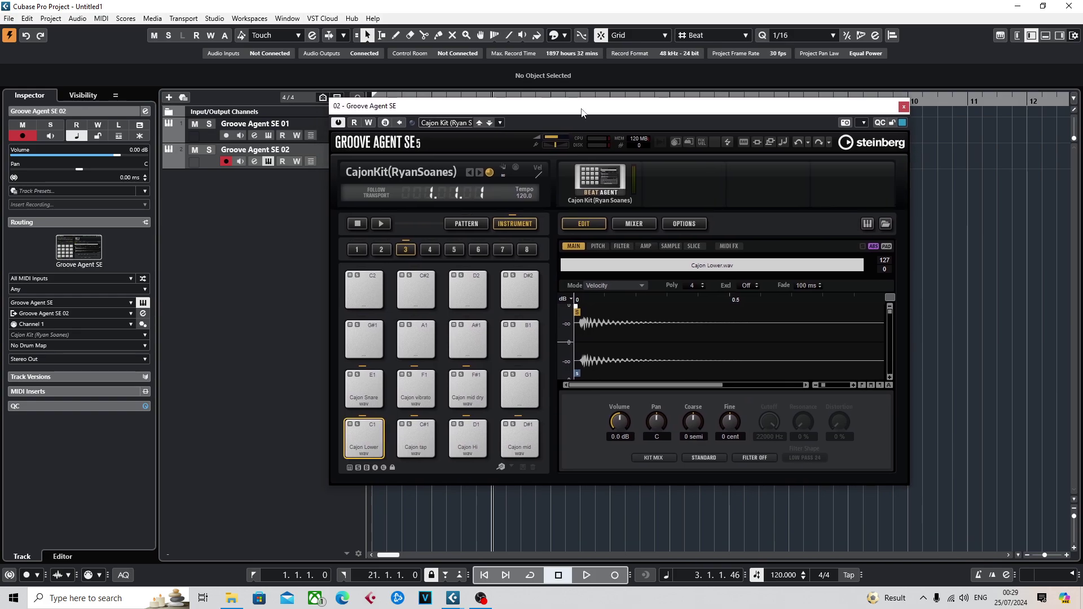